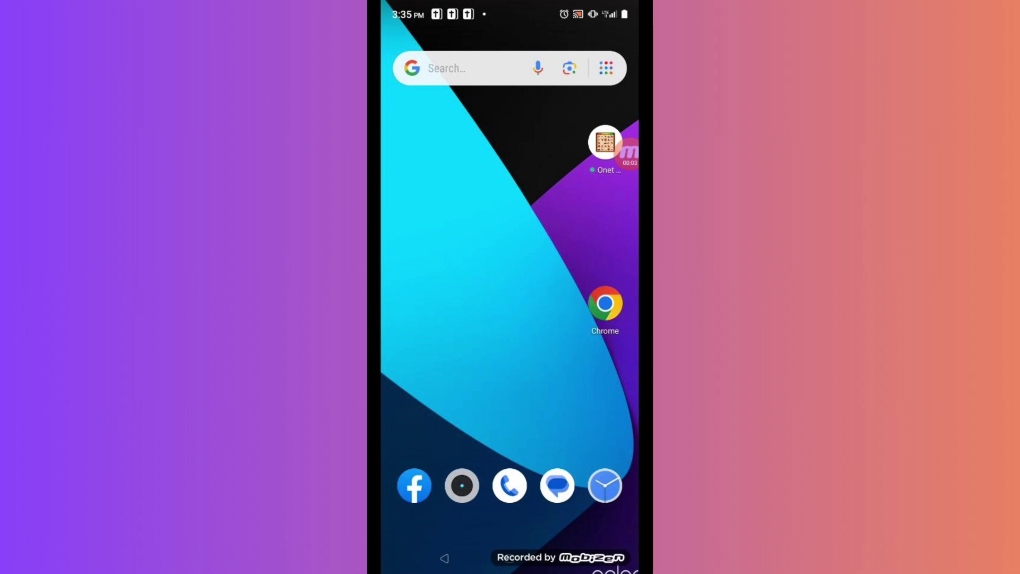
Launch the Settings app by searching the app drawer
{"action": "left_click_drag", "start_coordinate": [510, 9], "coordinate": [510, 320]}
{"action": "left_click_drag", "start_coordinate": [510, 439], "coordinate": [510, 160]}
{"action": "left_click", "coordinate": [510, 56]}
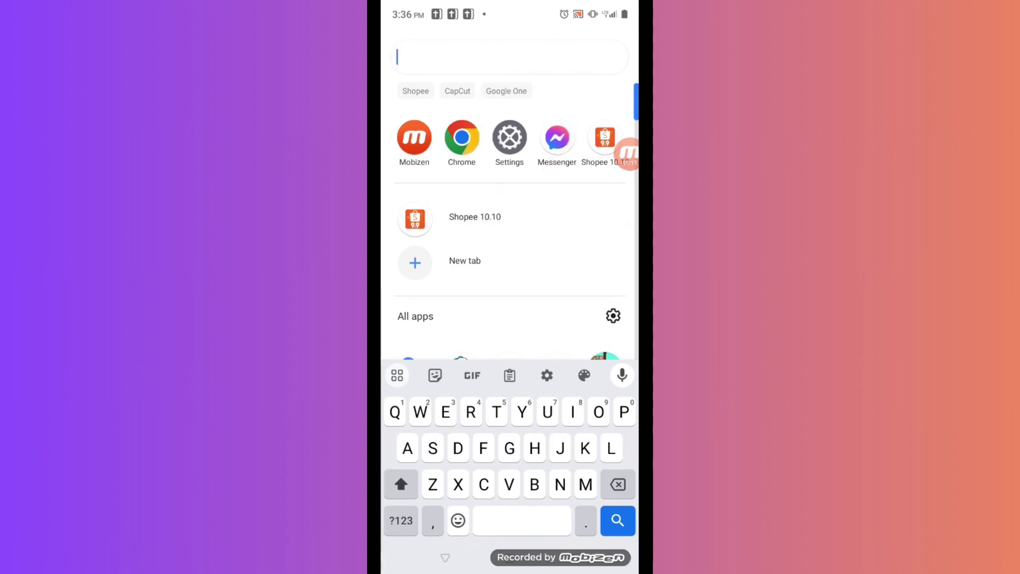
{"action": "left_click", "coordinate": [509, 139]}
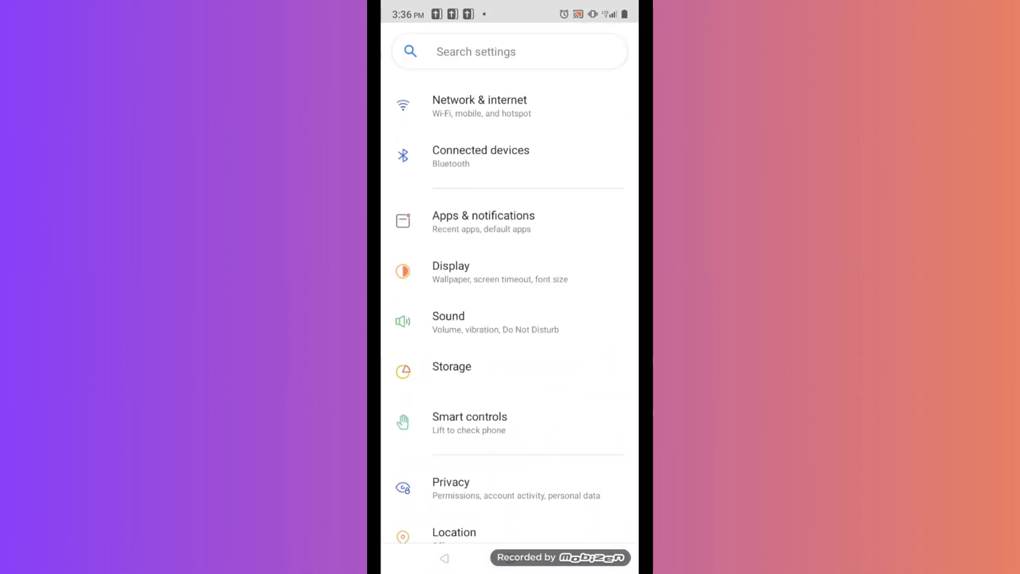
{"action": "scroll", "coordinate": [510, 319], "scroll_direction": "down", "scroll_amount": 5}
{"action": "scroll", "coordinate": [511, 319], "scroll_direction": "down", "scroll_amount": 5}
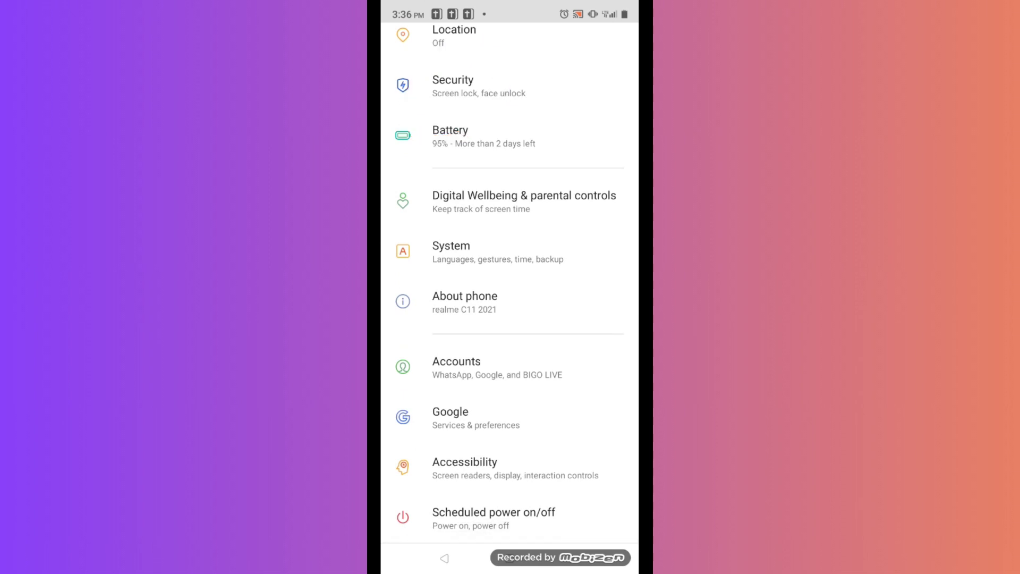
{"action": "scroll", "coordinate": [510, 286], "scroll_direction": "up", "scroll_amount": 3}
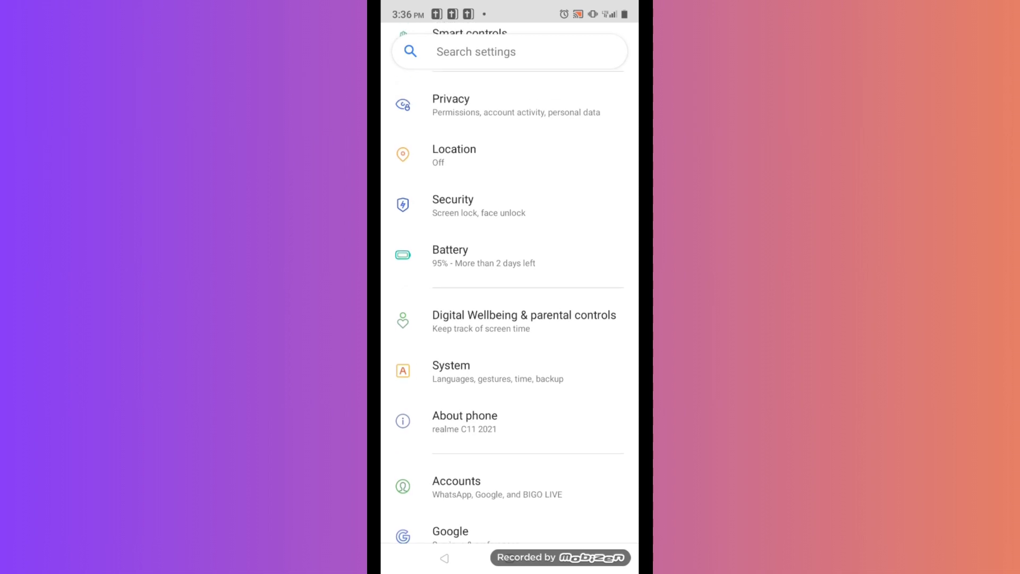
Switch App pinning on under Security settings
{"action": "left_click", "coordinate": [510, 206]}
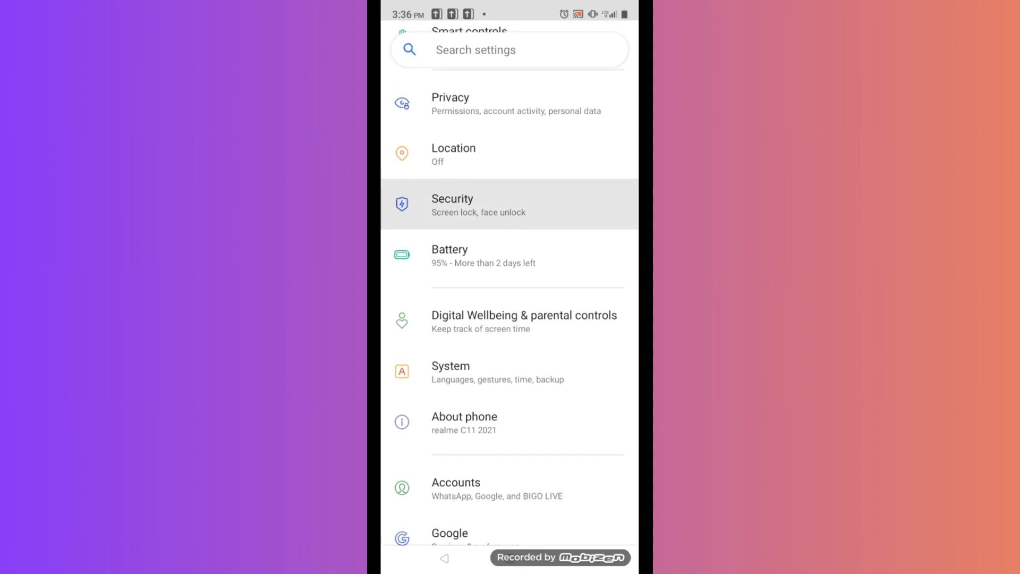
{"action": "scroll", "coordinate": [510, 318], "scroll_direction": "down", "scroll_amount": 5}
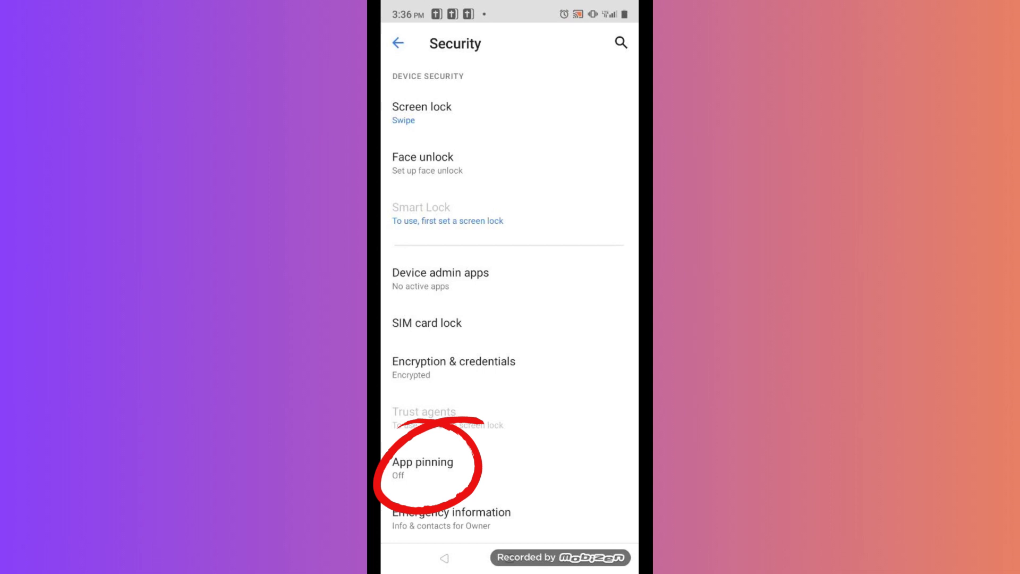
{"action": "left_click", "coordinate": [478, 467]}
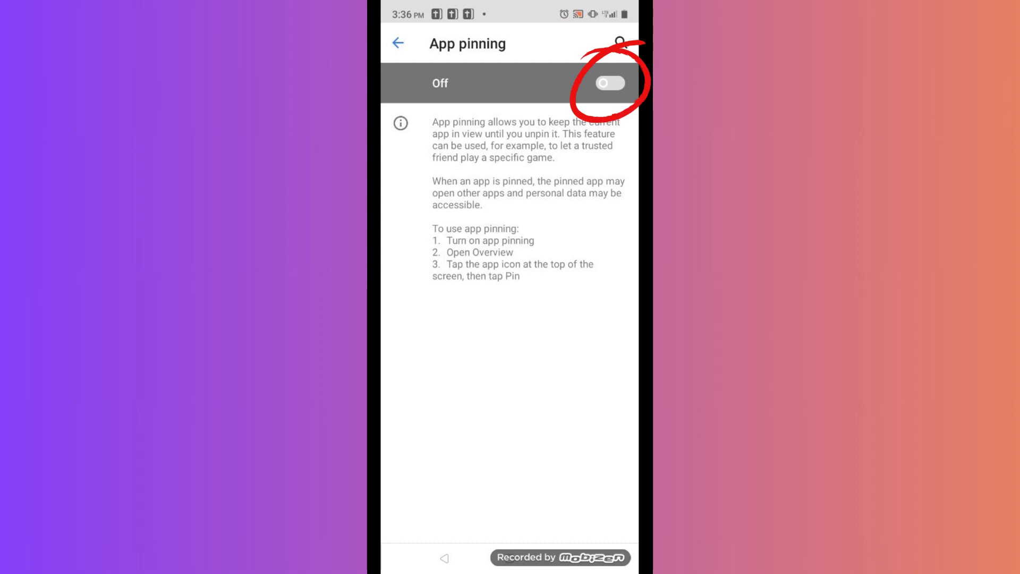
{"action": "left_click", "coordinate": [610, 83]}
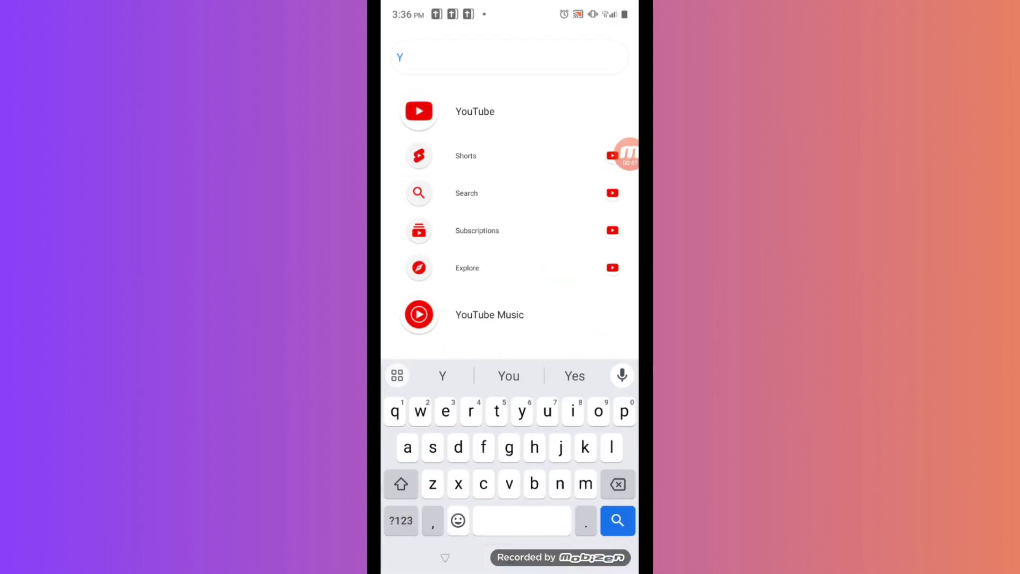
Launch YouTube from the search results and bring up its card in recent apps
{"action": "left_click", "coordinate": [475, 111]}
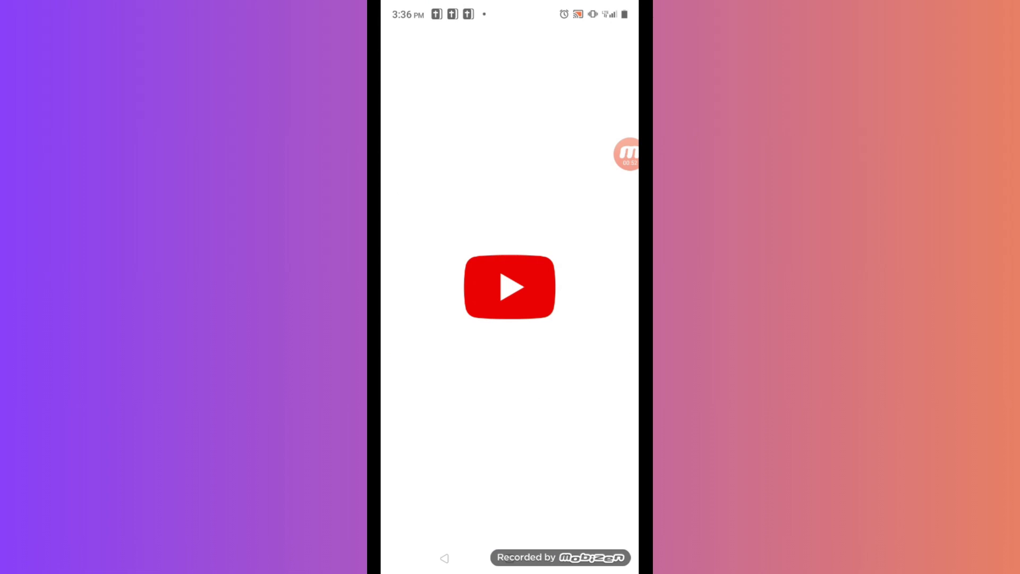
{"action": "left_click", "coordinate": [575, 563]}
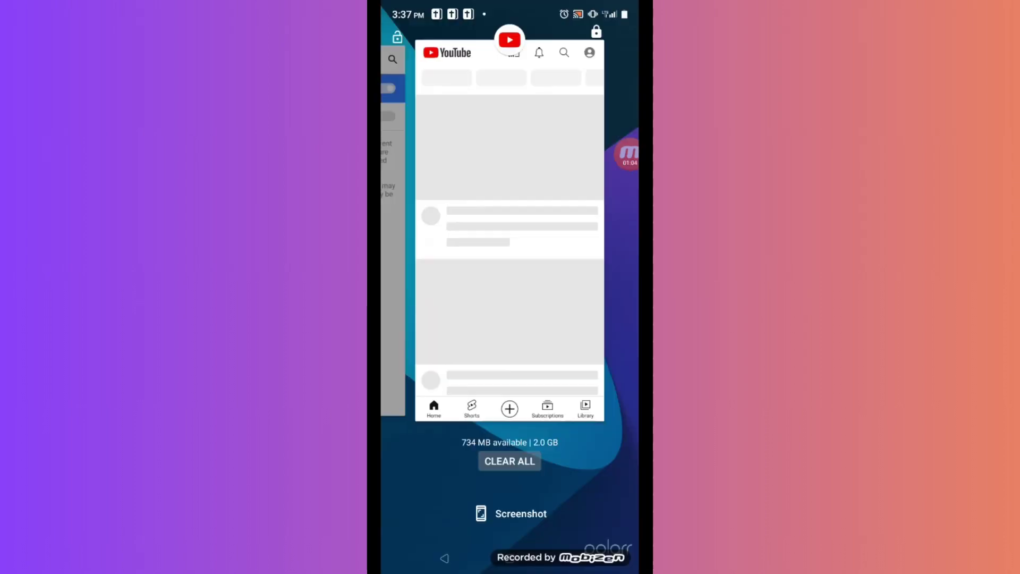
{"action": "left_click", "coordinate": [510, 239]}
{"action": "left_click", "coordinate": [574, 563]}
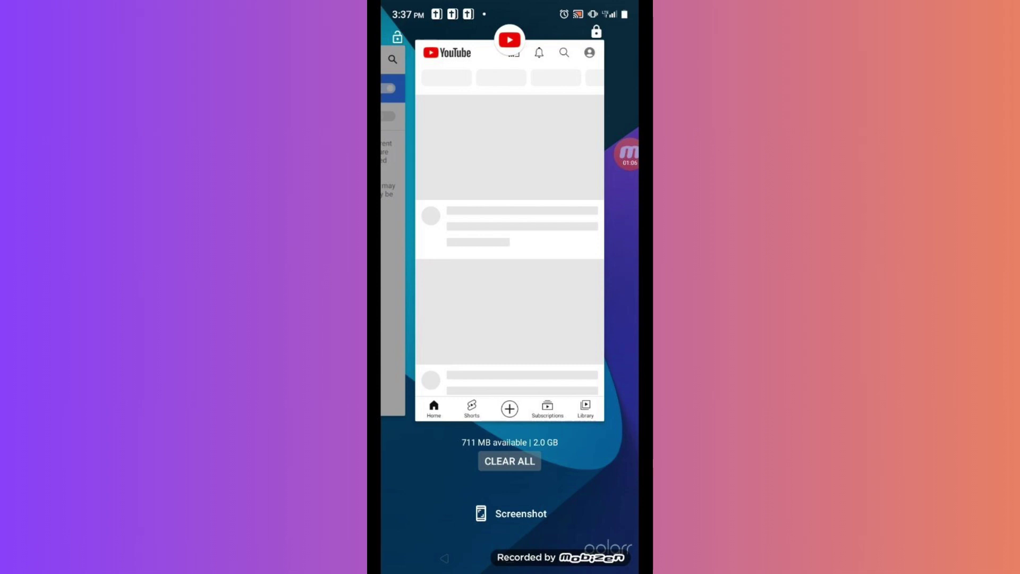
Pin YouTube from its card's pinning options in the overview
{"action": "left_click", "coordinate": [509, 39]}
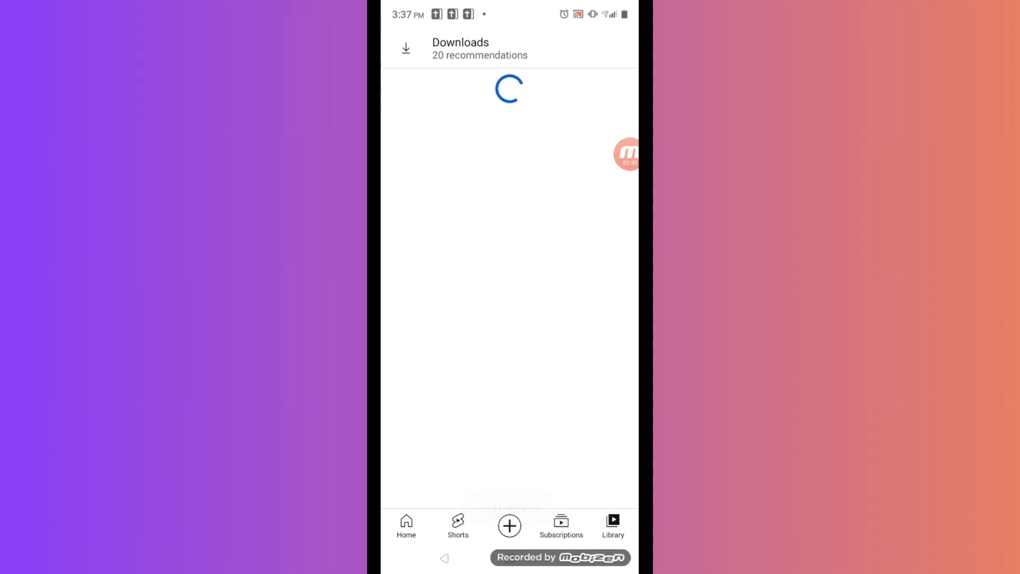
Exit YouTube to the home screen with the Home key
{"action": "key", "text": "Home"}
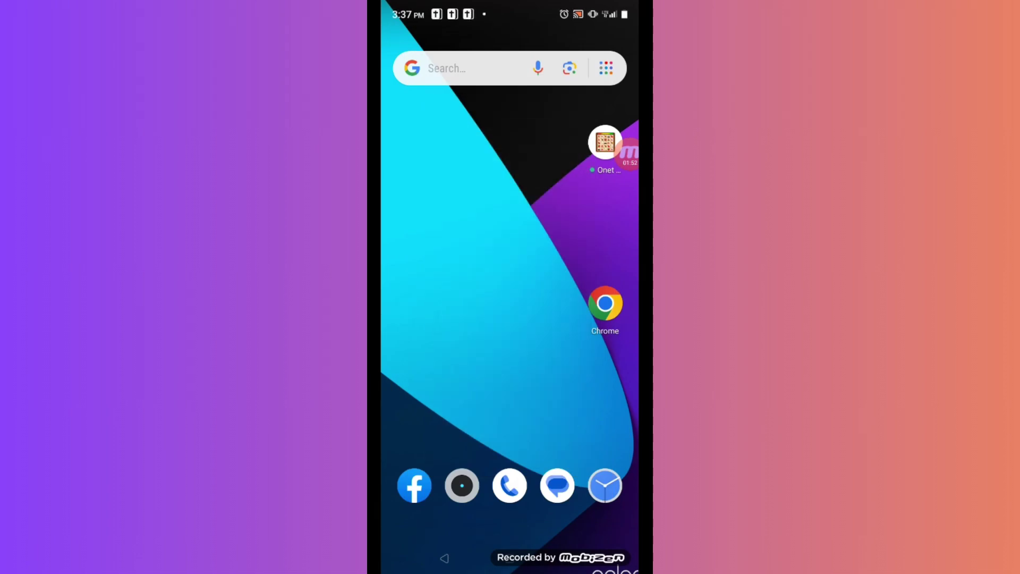